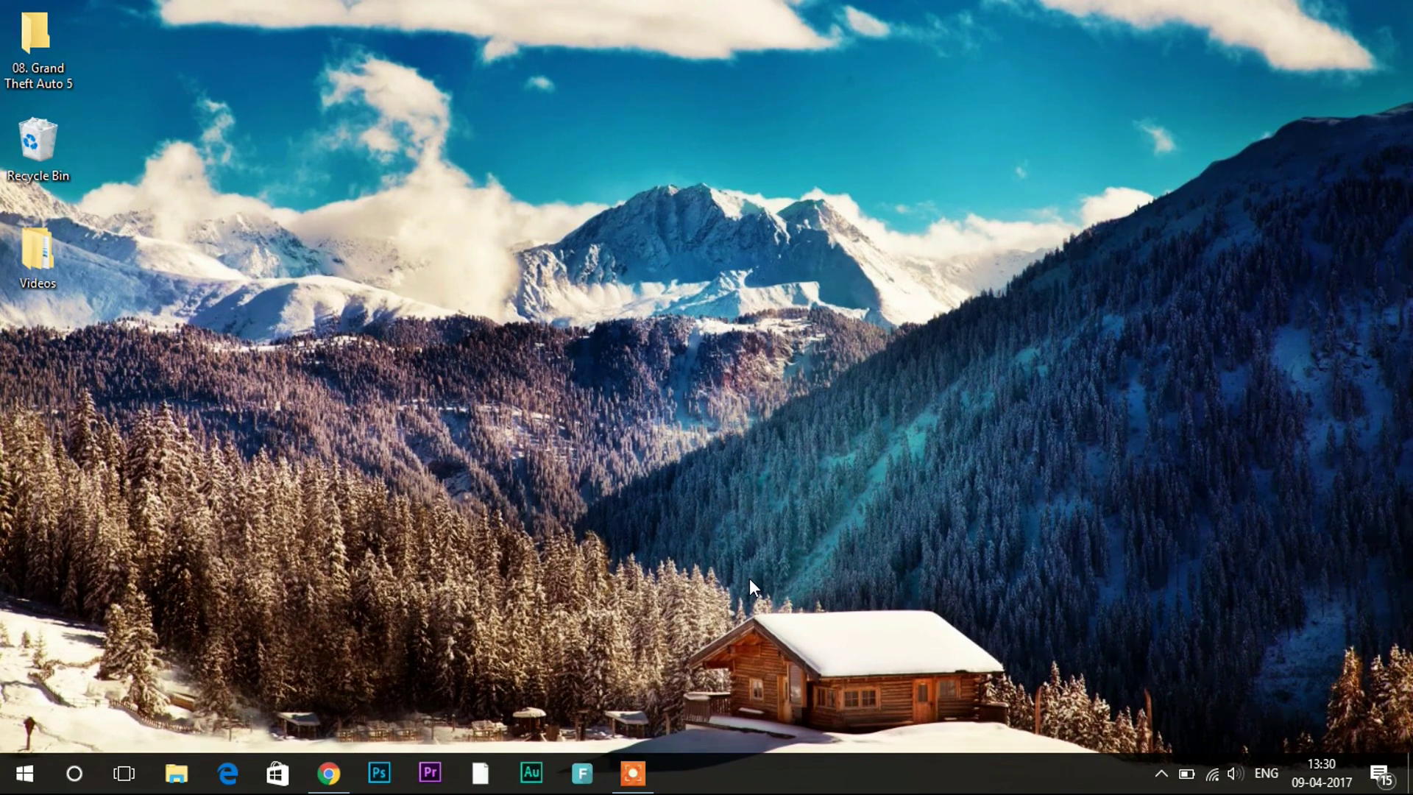
Launch Premiere Pro CS6 from its taskbar icon
left_click(429, 771)
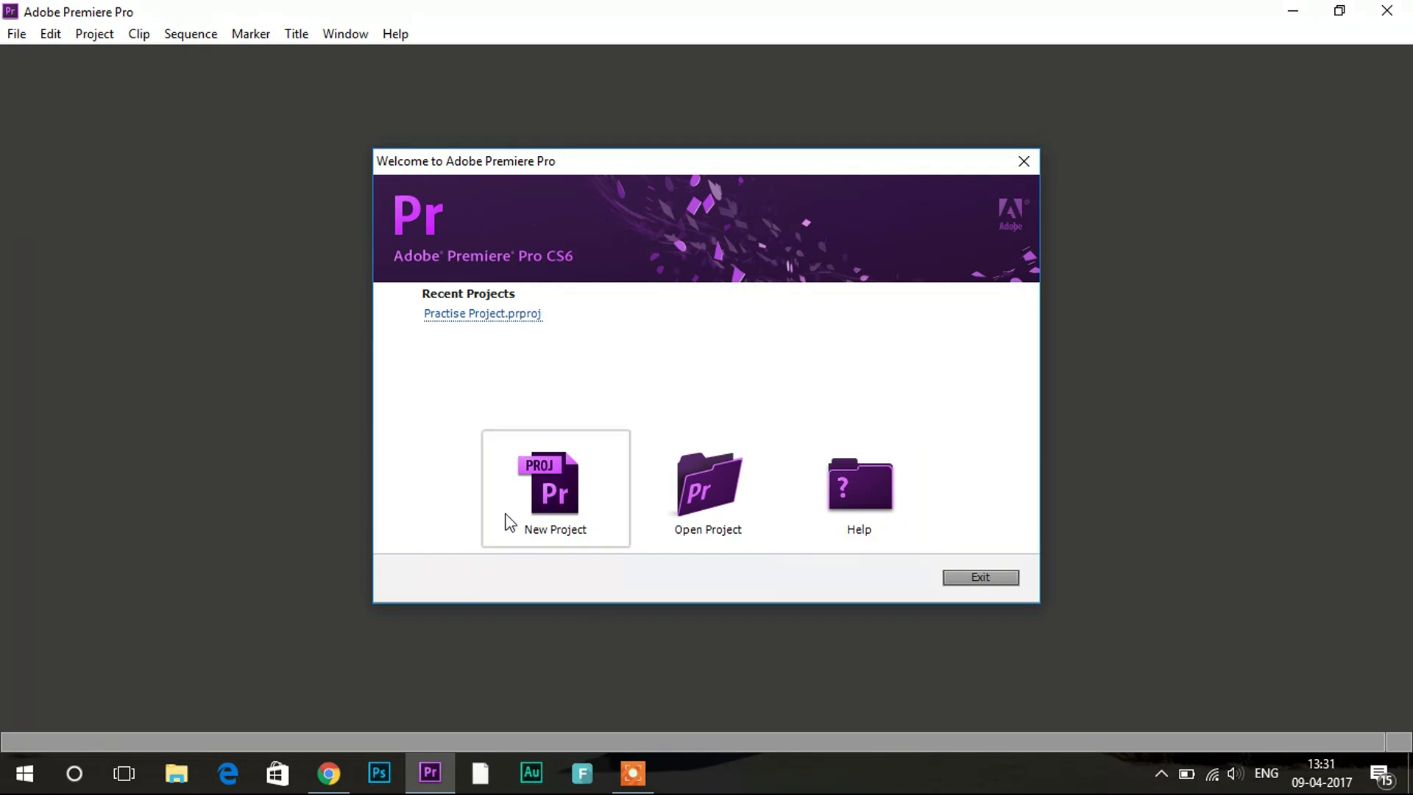
Start a new project and keep HDV as the capture format
left_click(573, 519)
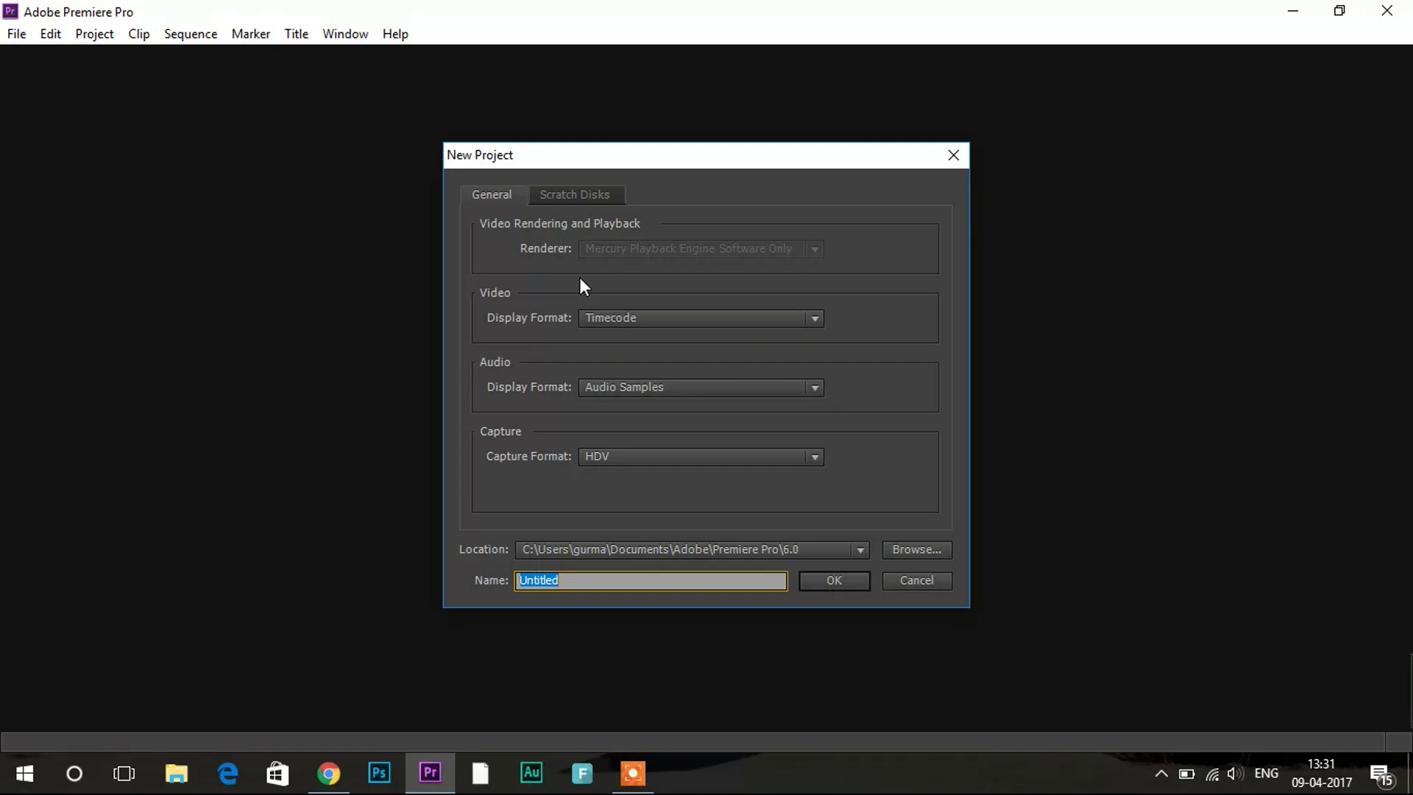
left_click(612, 453)
left_click(621, 508)
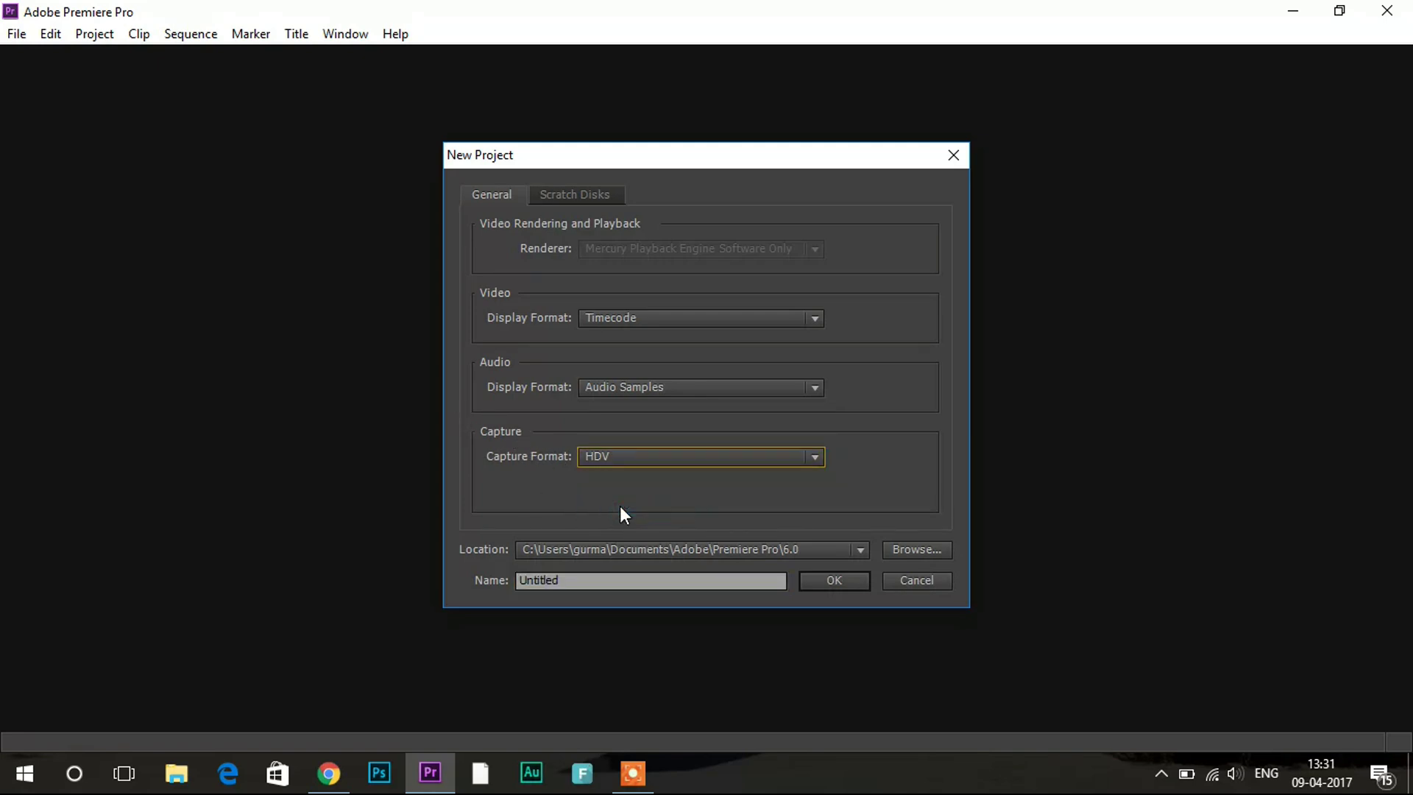
Leave the project location unchanged and bring File Explorer to the front
left_click(711, 548)
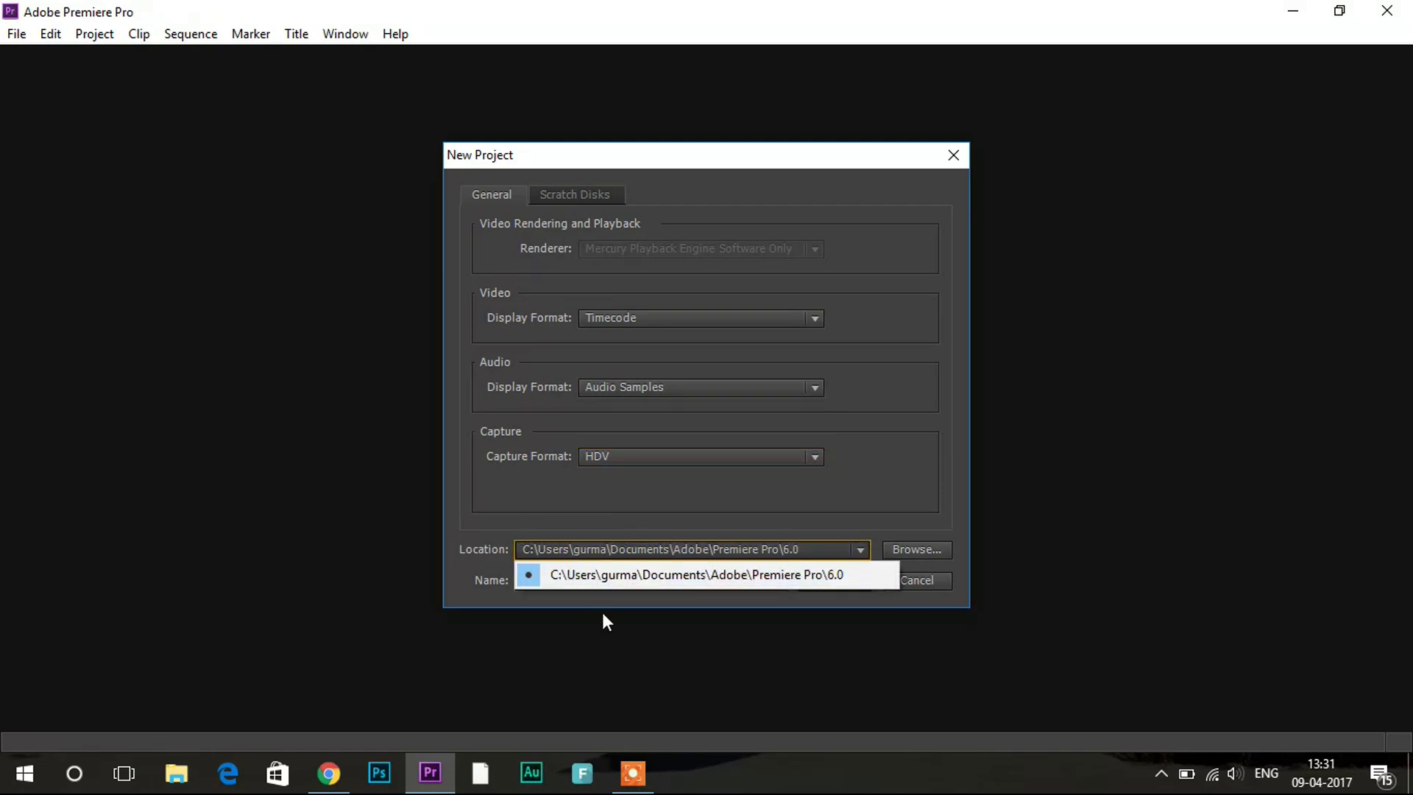
left_click(474, 580)
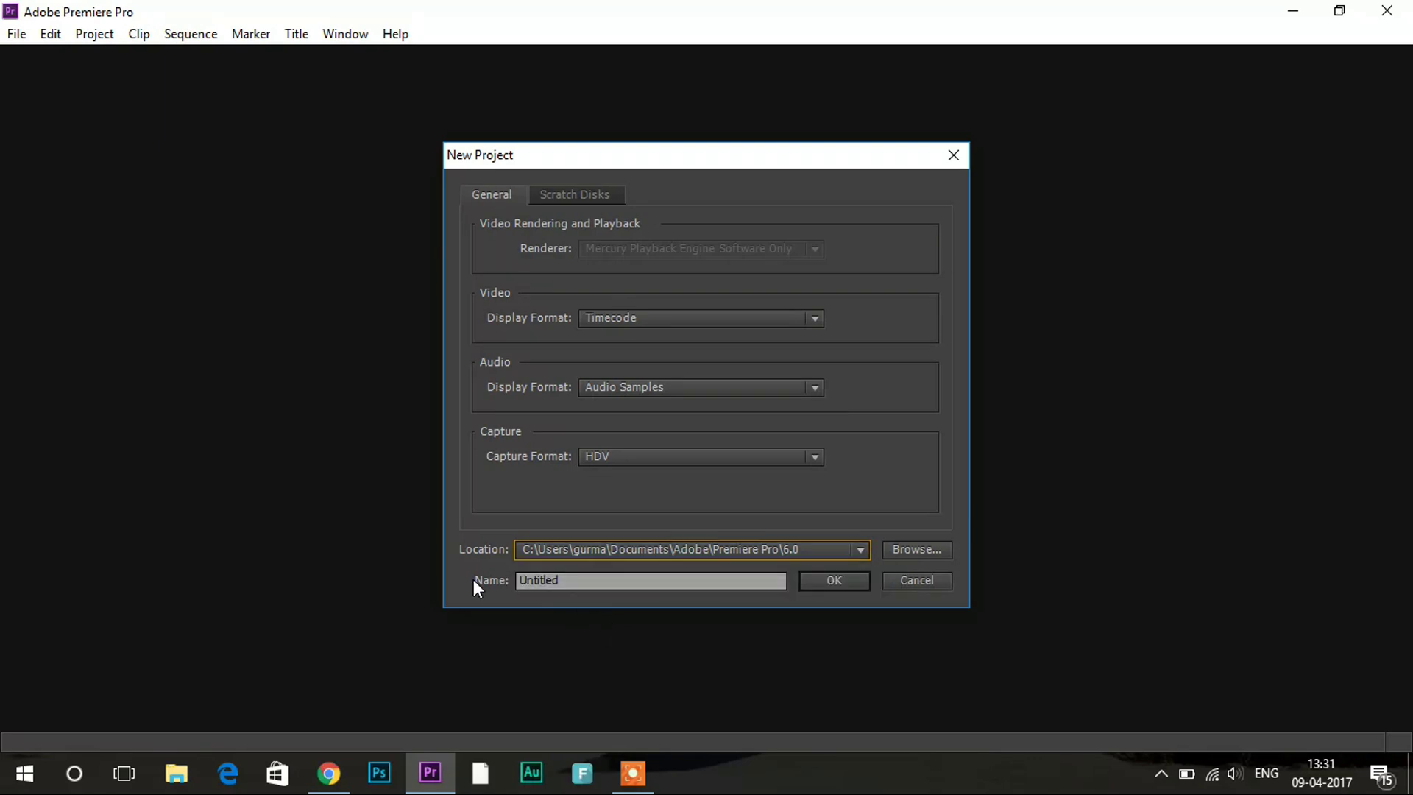
left_click(177, 785)
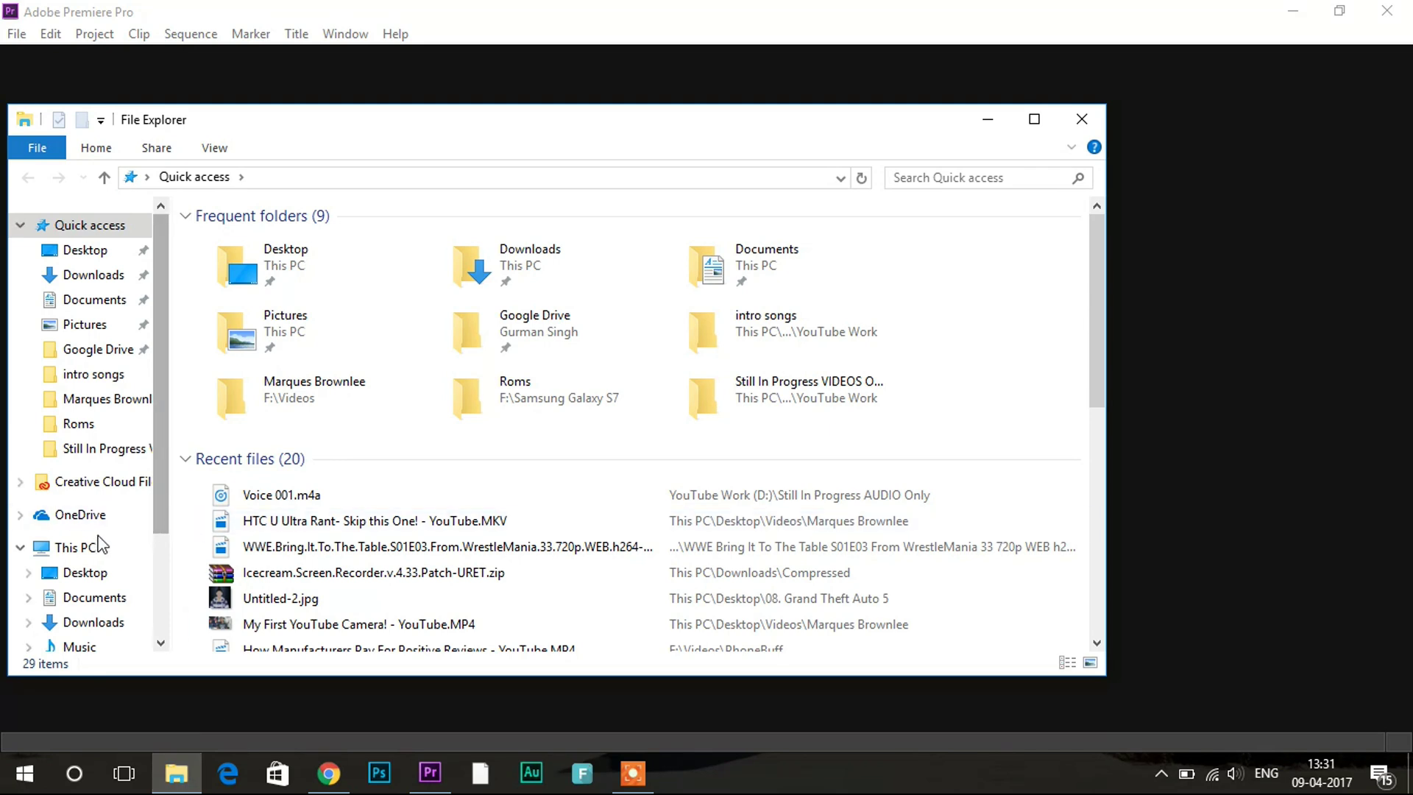
Browse the folders on the YouTube Work (D:) drive, then close File Explorer
left_click(90, 546)
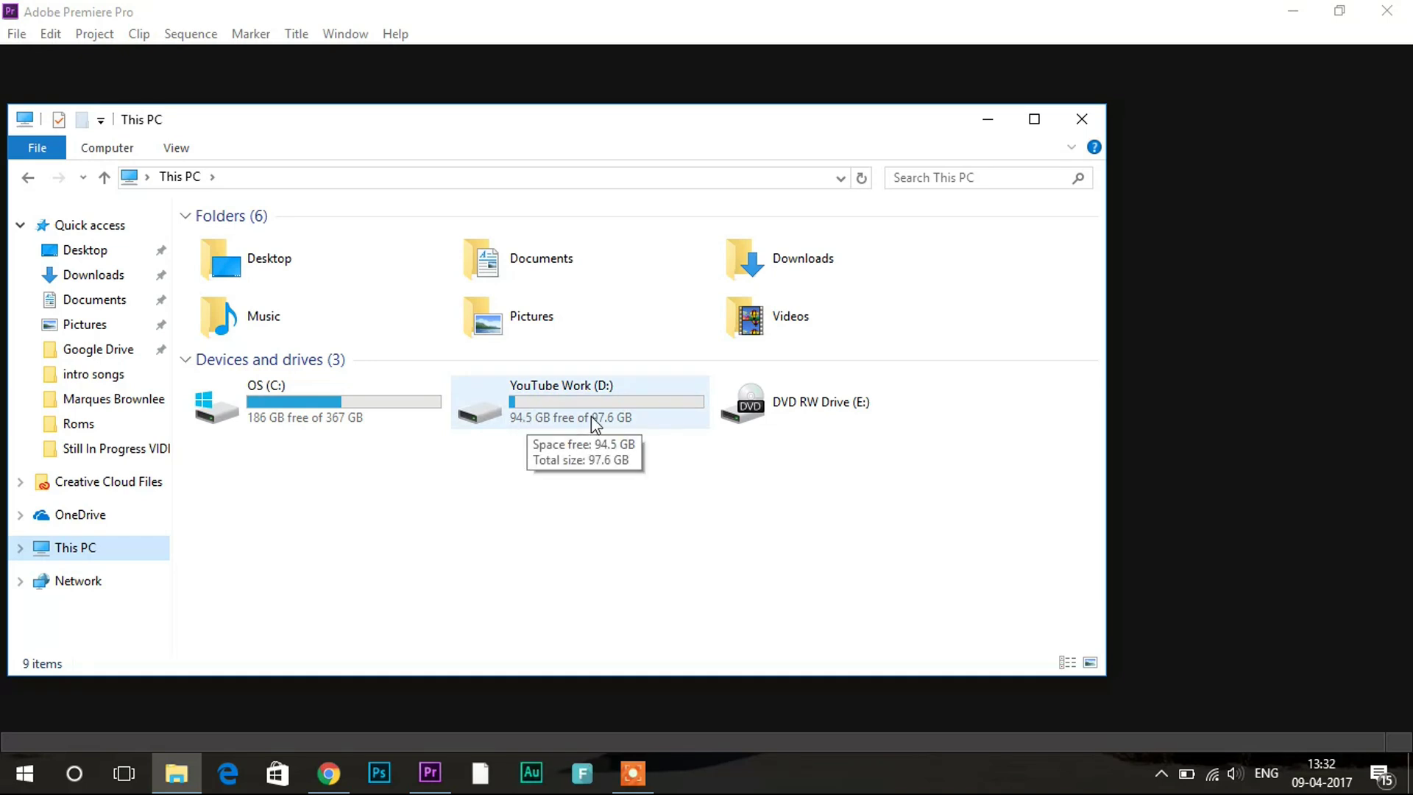
double_click(623, 421)
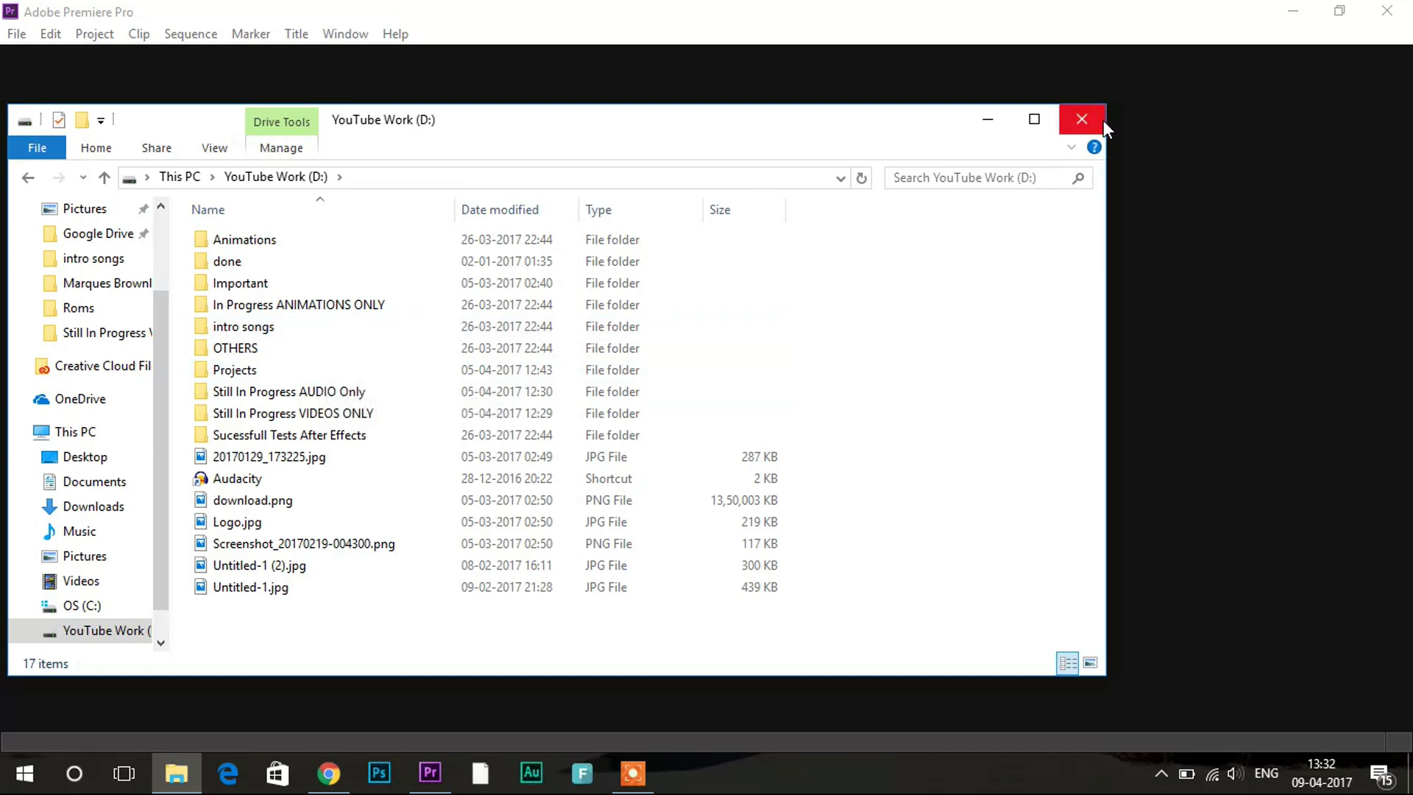
left_click(1082, 119)
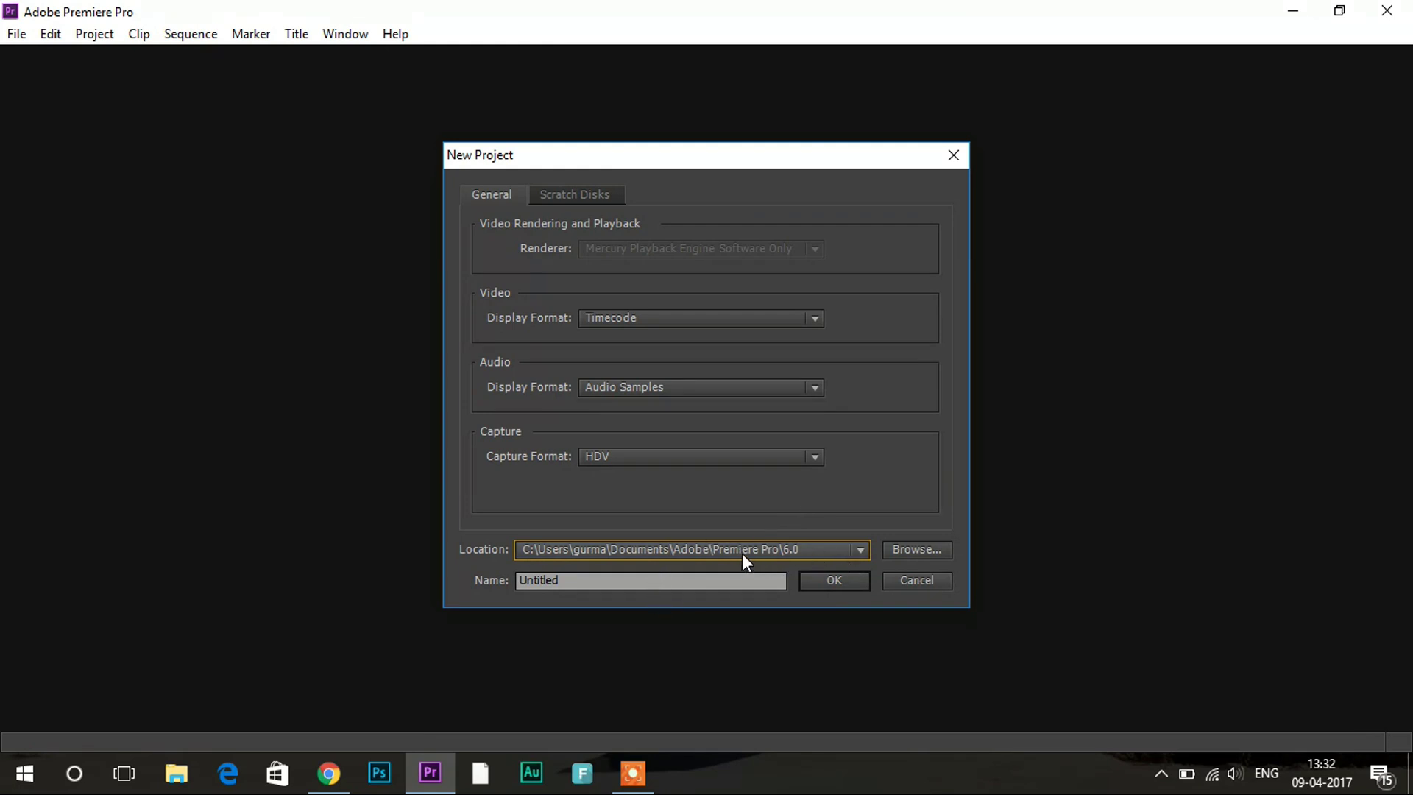
Set the project location to the D:\Projects folder
left_click(939, 553)
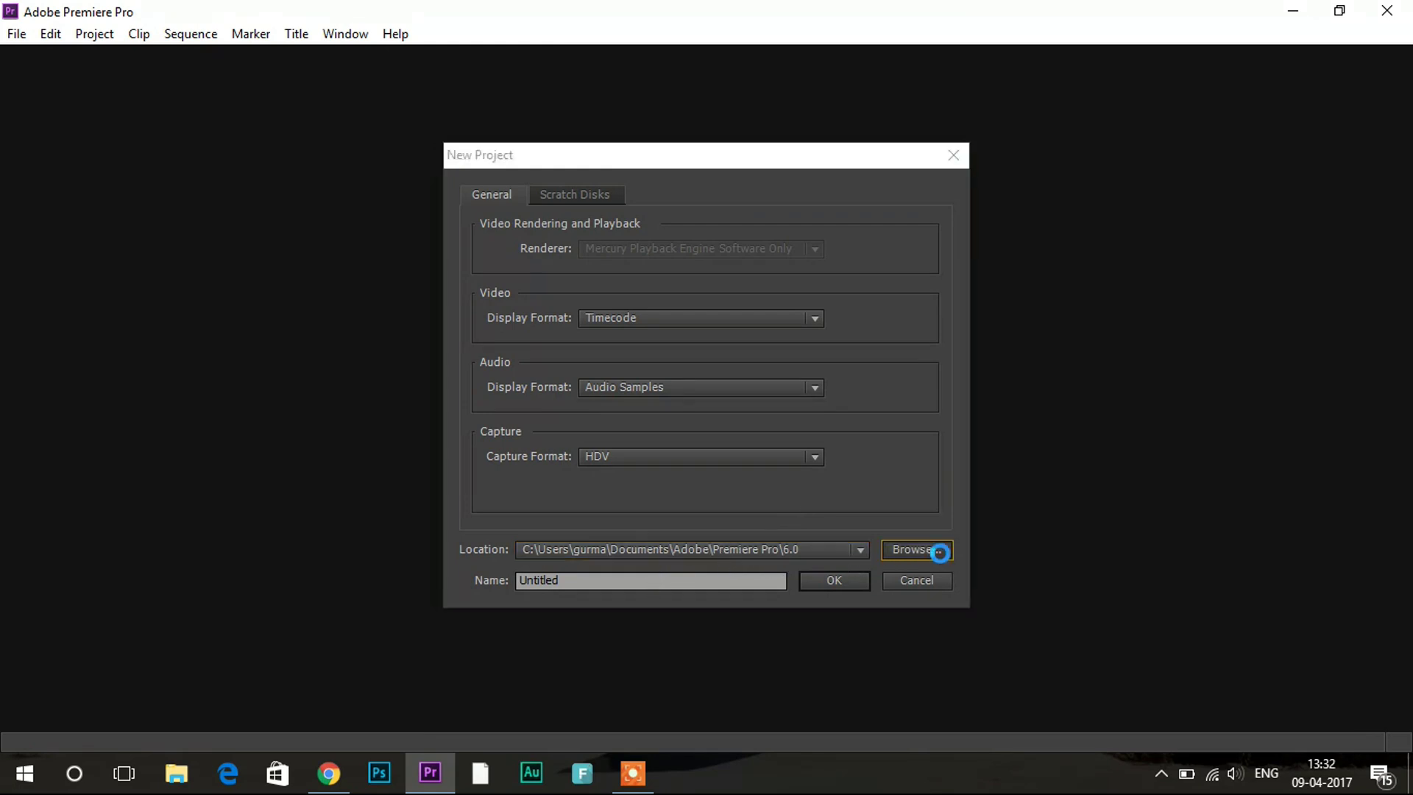
left_click(520, 507)
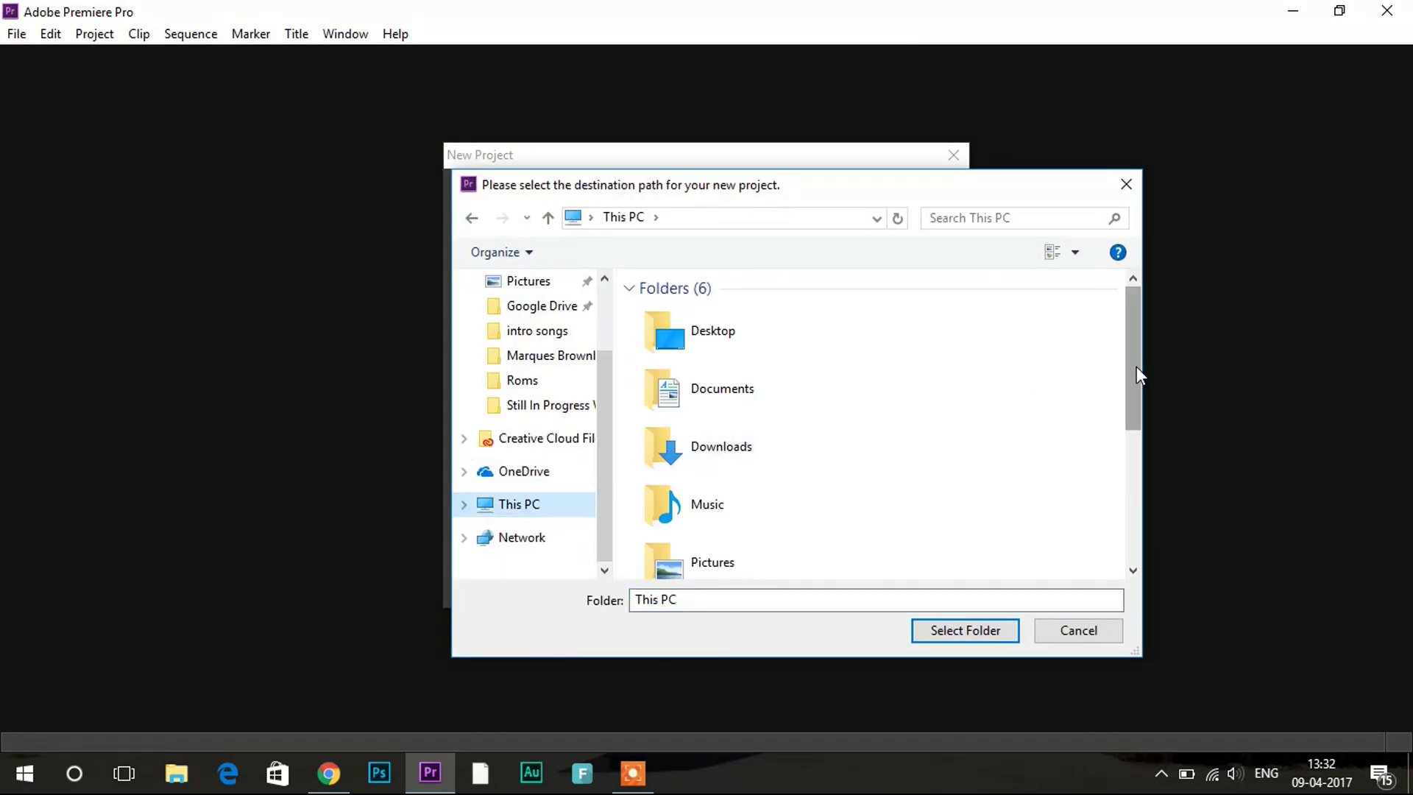
left_click_drag(1137, 365, 1133, 506)
double_click(829, 489)
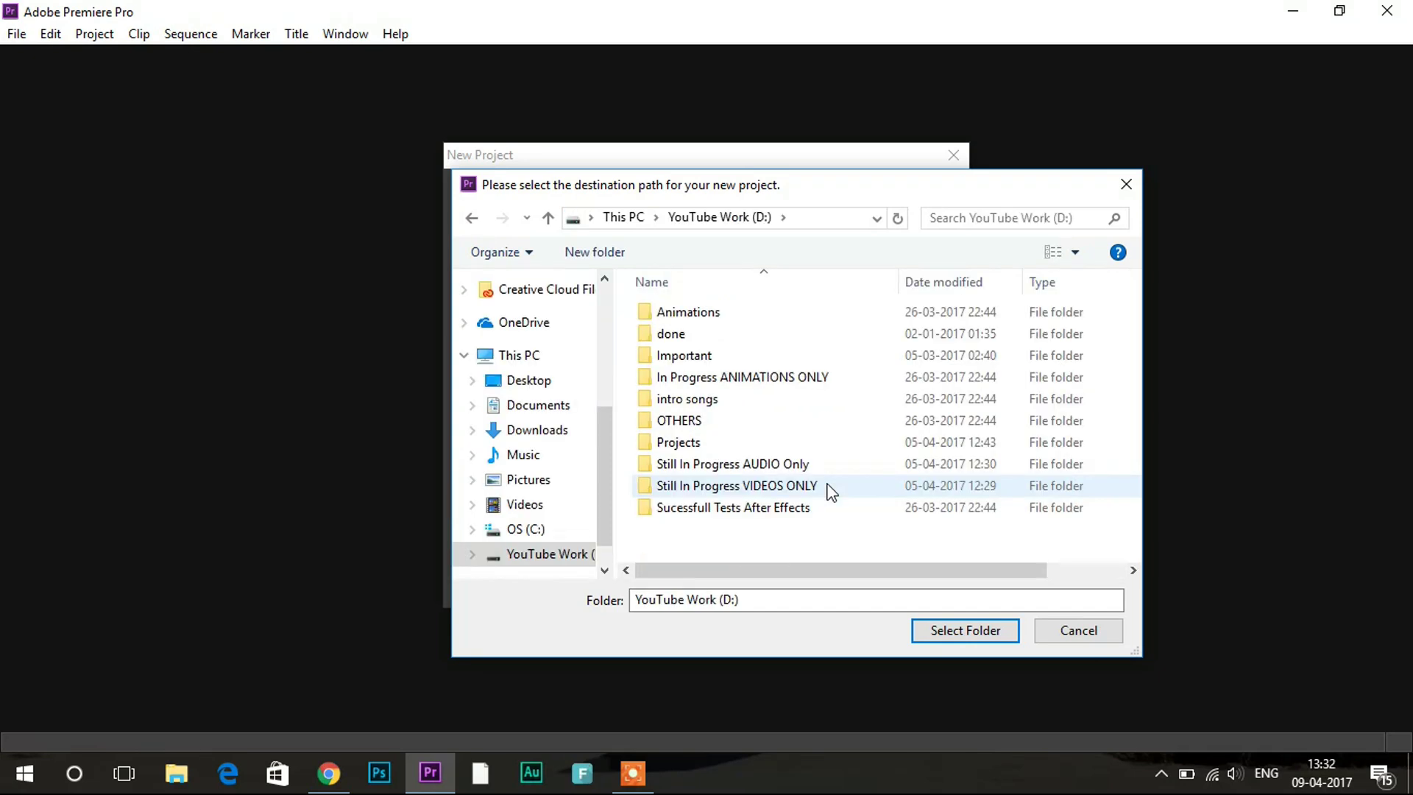
double_click(692, 442)
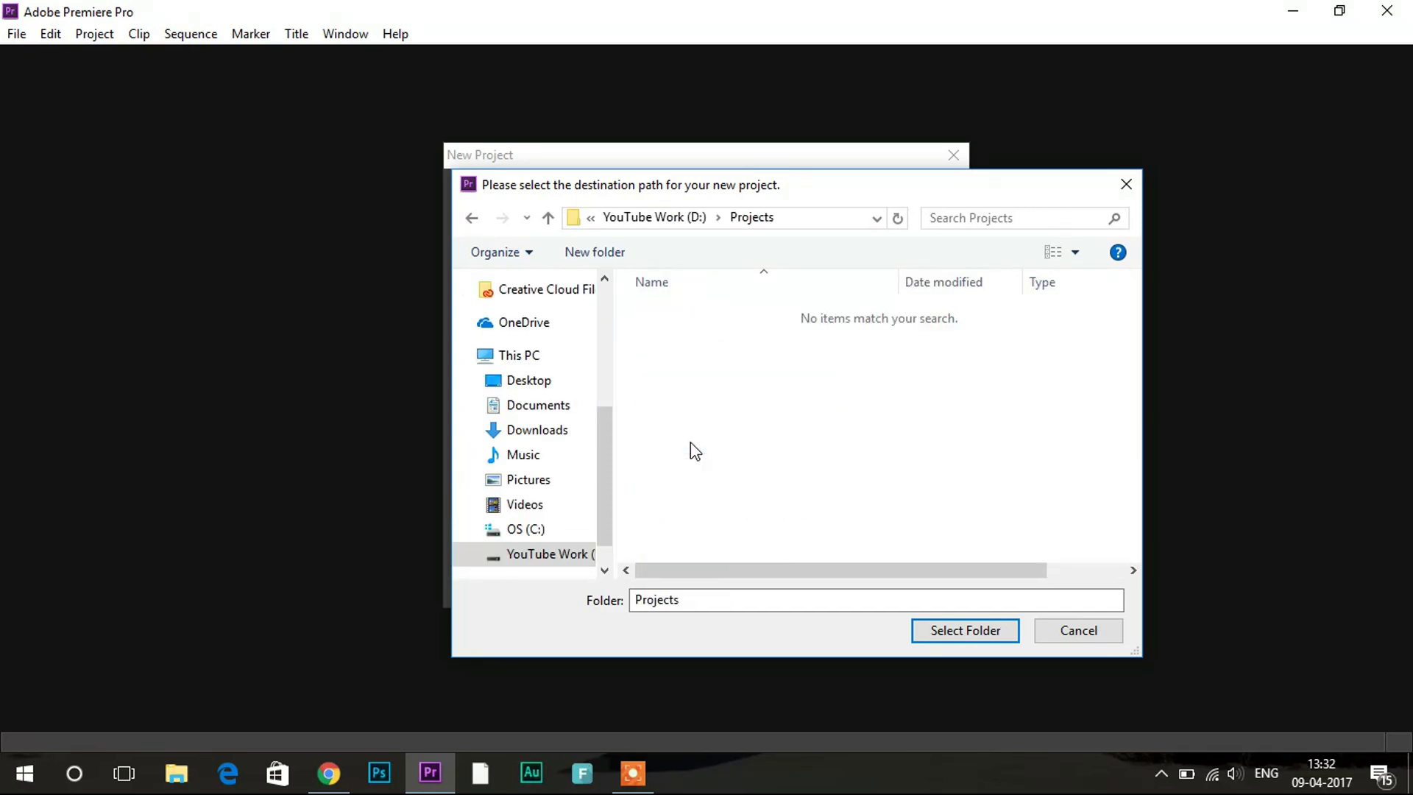
left_click(964, 635)
Name the project 'Practise Project' and create it
left_click(678, 580)
key("BackSpace")
key("BackSpace")
key("BackSpace")
key("BackSpace")
key("BackSpace")
key("BackSpace")
key("BackSpace")
key("BackSpace")
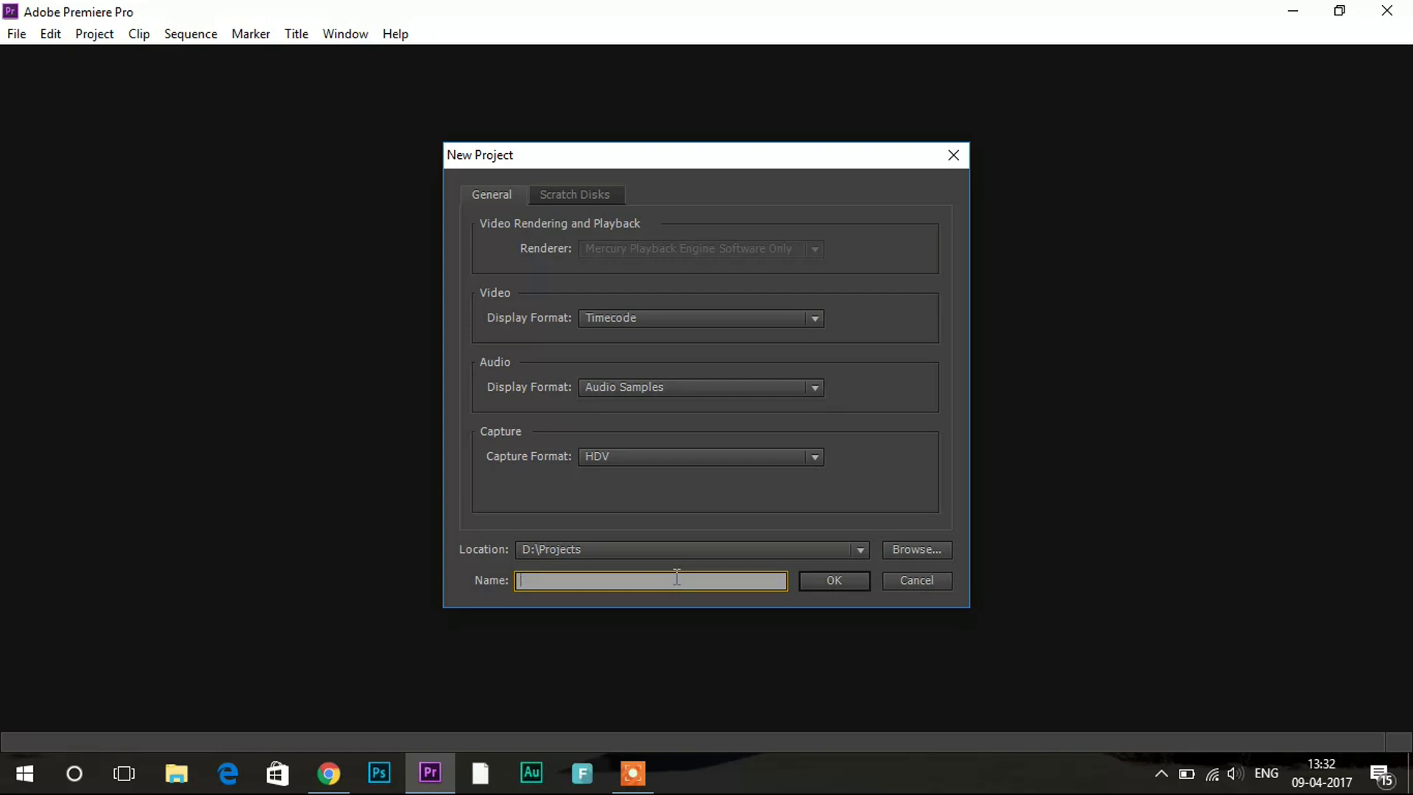
type("Practise Project")
left_click(833, 580)
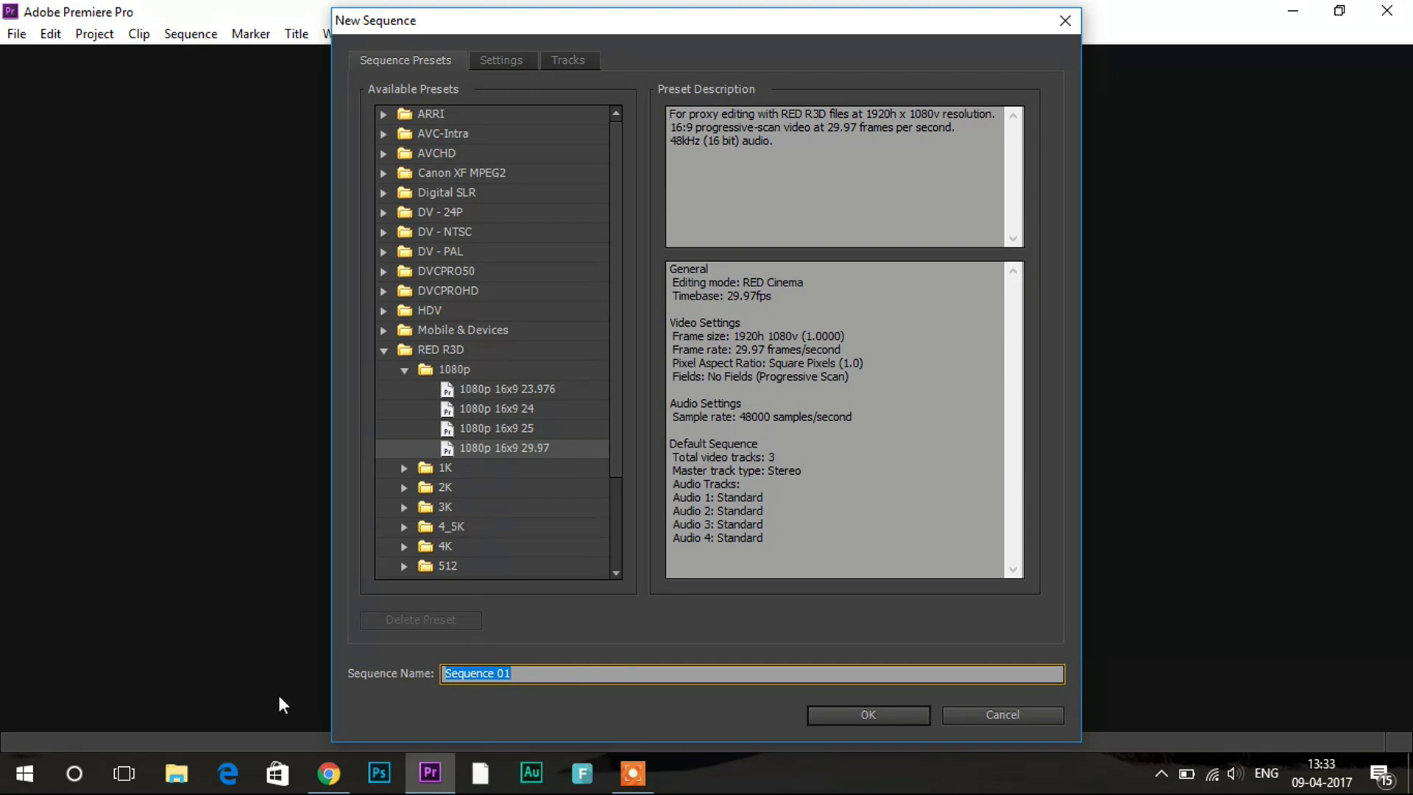
Create Sequence 01 with the RED R3D 1080p 16x9 29.97 preset
left_click(523, 672)
left_click(854, 714)
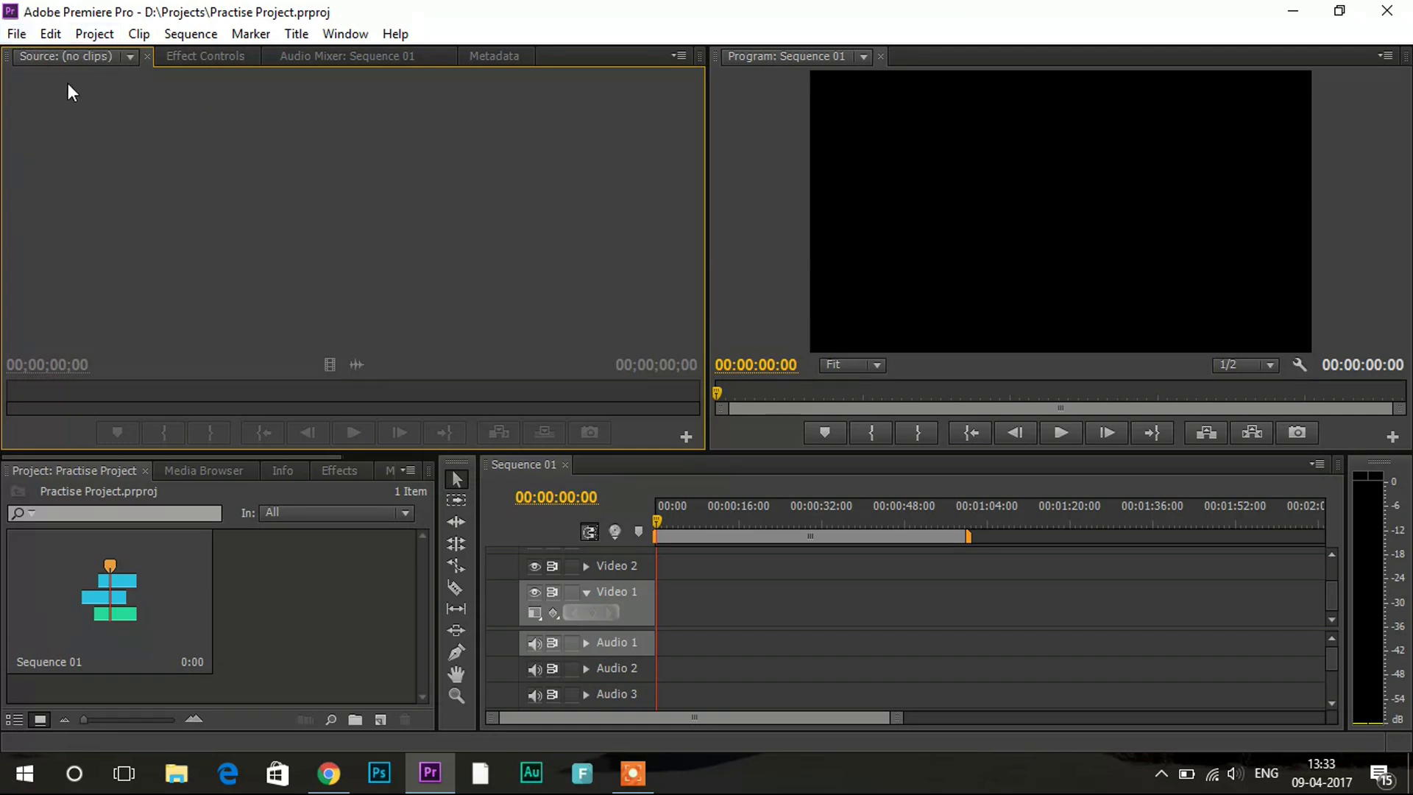
Save Practise Project using File > Save
left_click(14, 37)
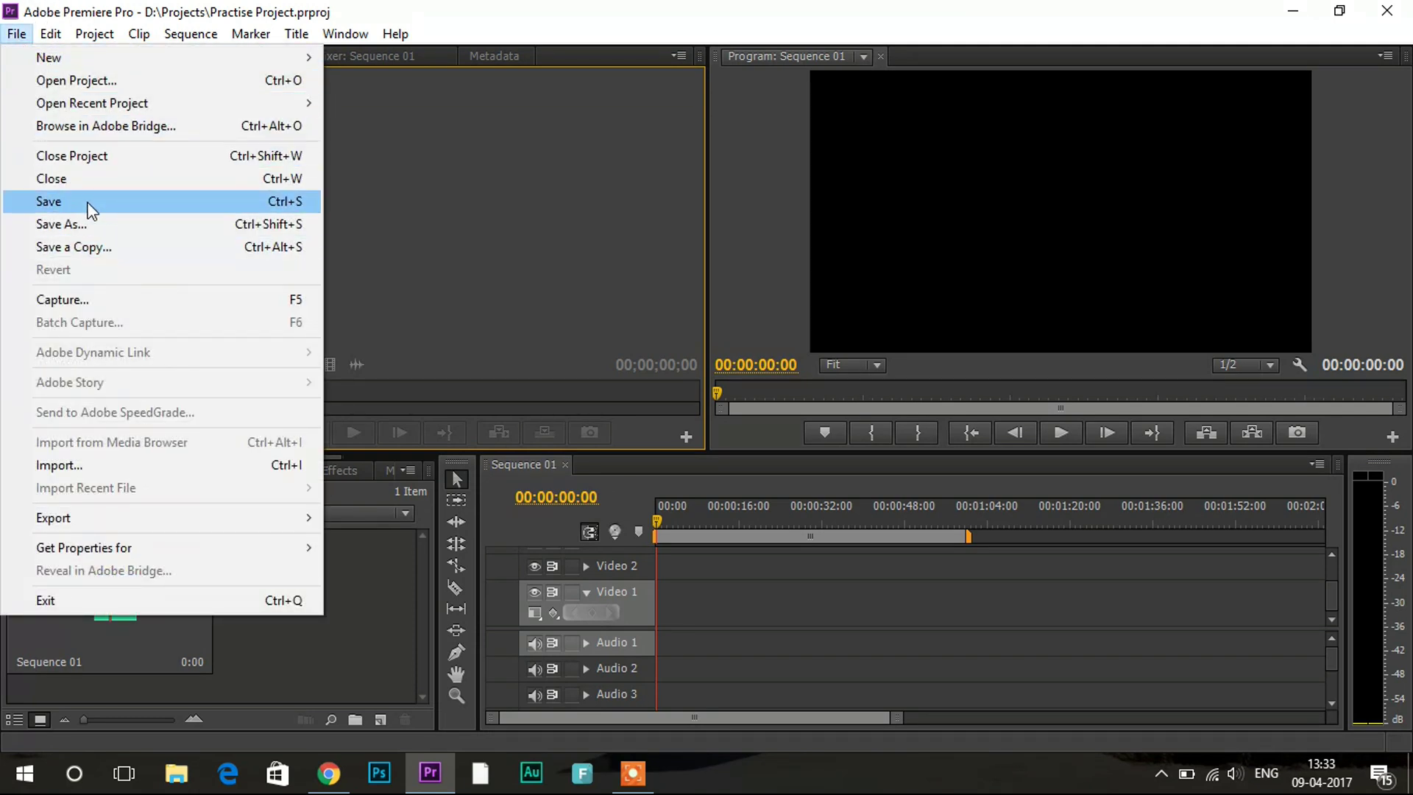
left_click(214, 201)
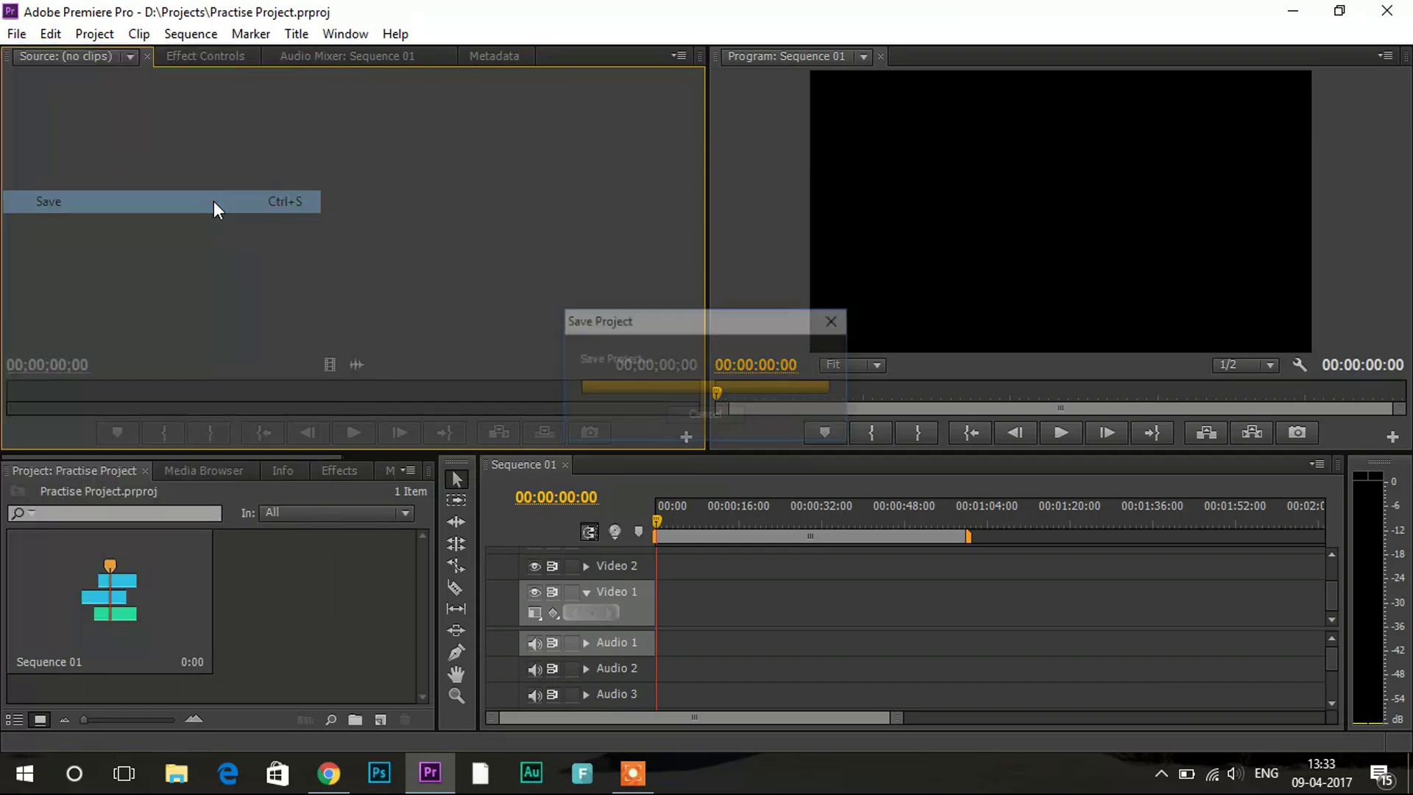